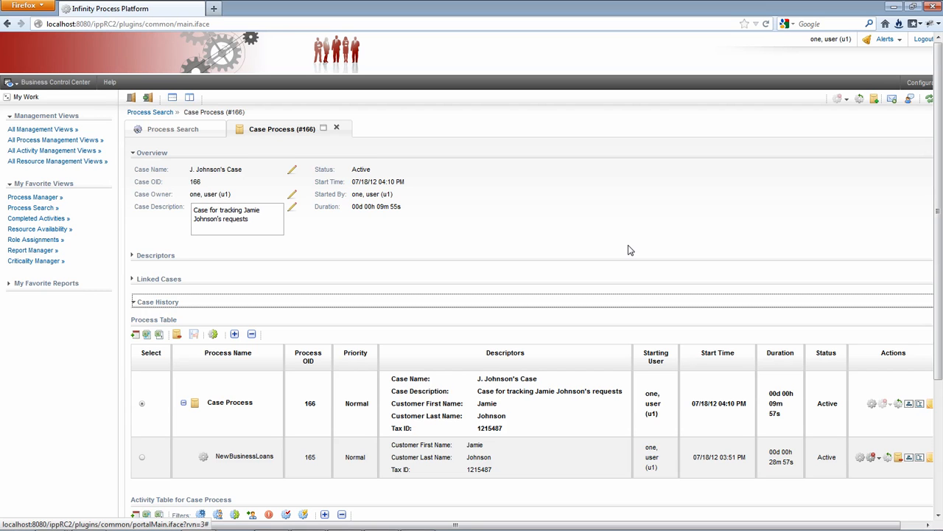
Step: Abort Case Process #166 and join it to matching Case Process #163 with the link comment "Duplicate"
{"action": "left_click", "coordinate": [848, 100]}
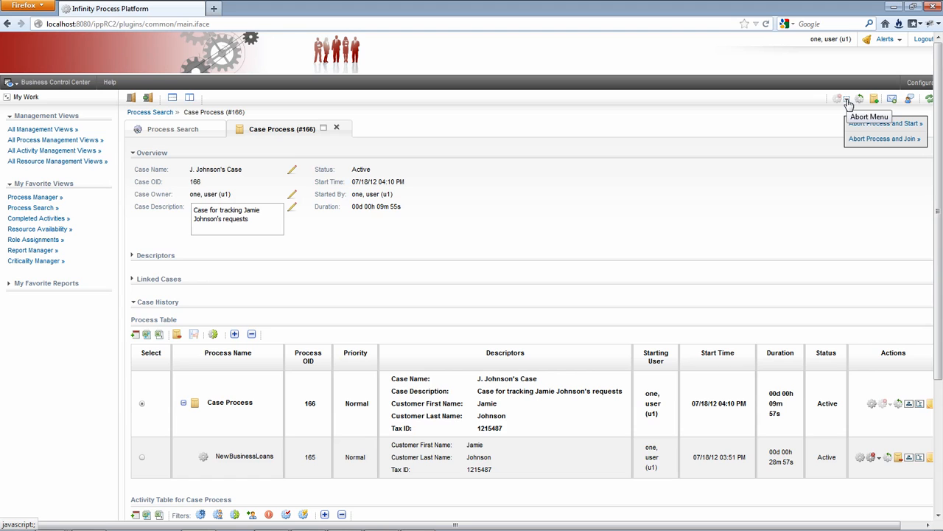
{"action": "left_click", "coordinate": [886, 142]}
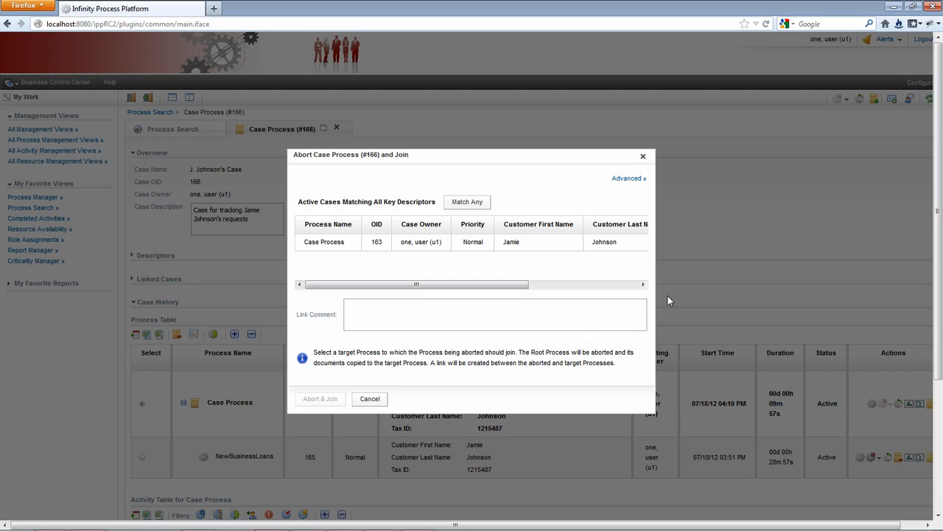
{"action": "left_click", "coordinate": [356, 243]}
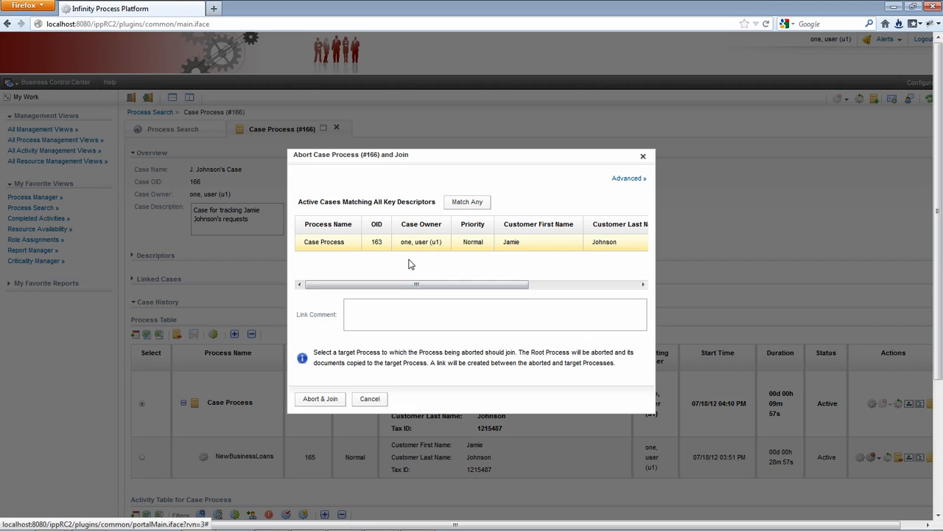
{"action": "left_click", "coordinate": [466, 202]}
{"action": "left_click", "coordinate": [466, 206]}
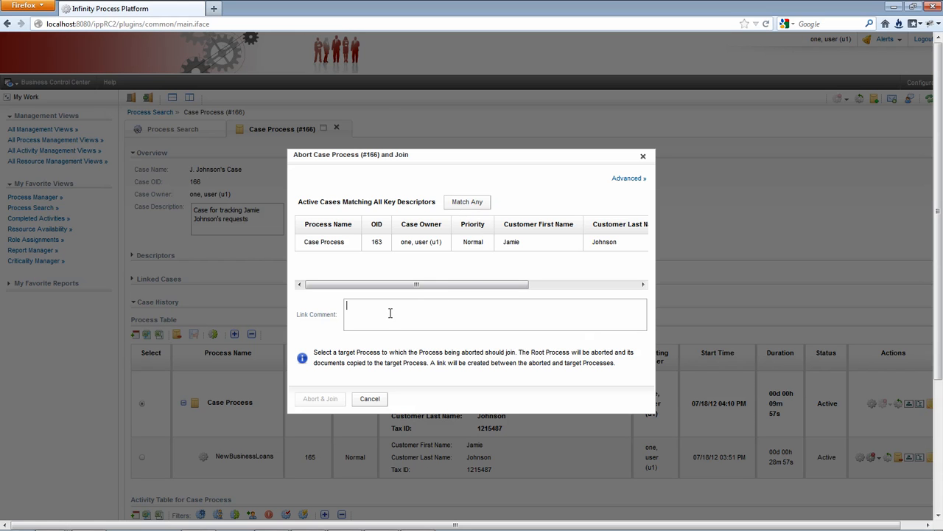
{"action": "left_click", "coordinate": [357, 243]}
{"action": "left_click", "coordinate": [368, 305]}
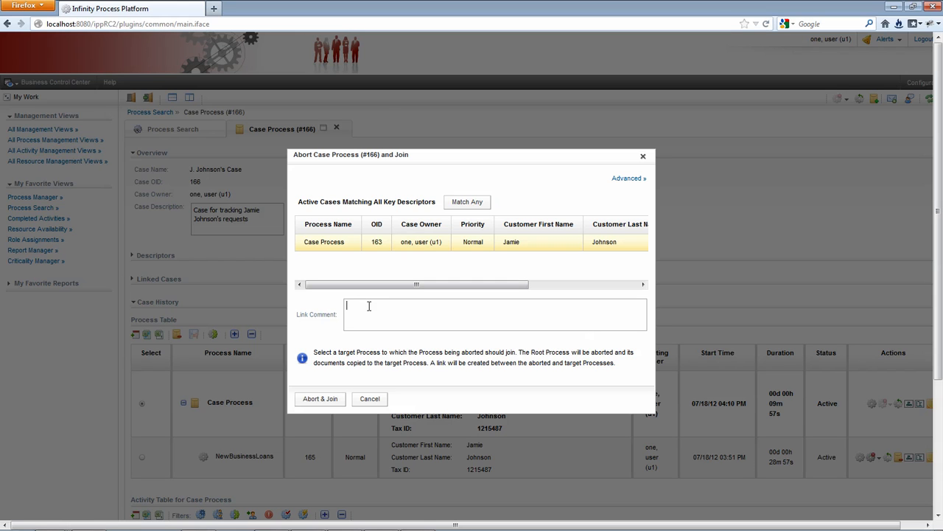
{"action": "type", "text": "Duplicate"}
{"action": "left_click", "coordinate": [323, 399]}
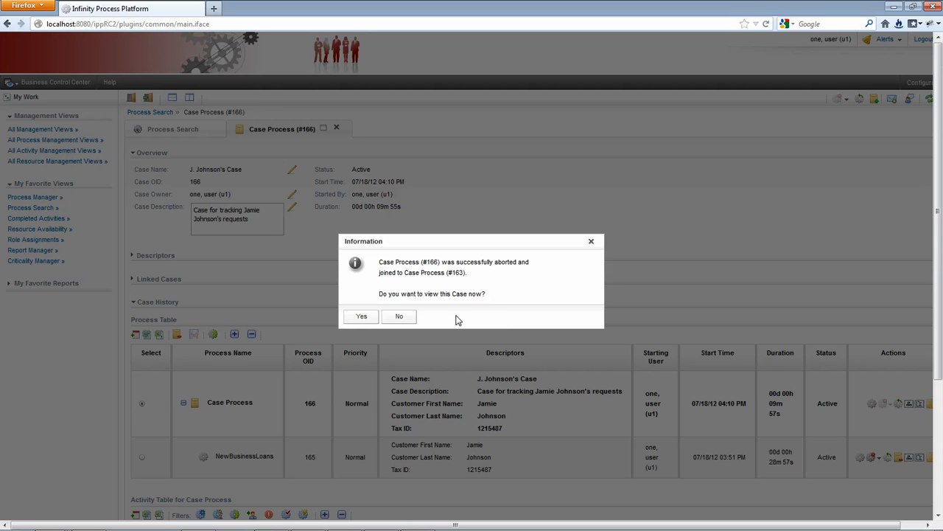
Step: Open the target case of the join and examine its Case History and Linked Cases sections
{"action": "left_click", "coordinate": [361, 317]}
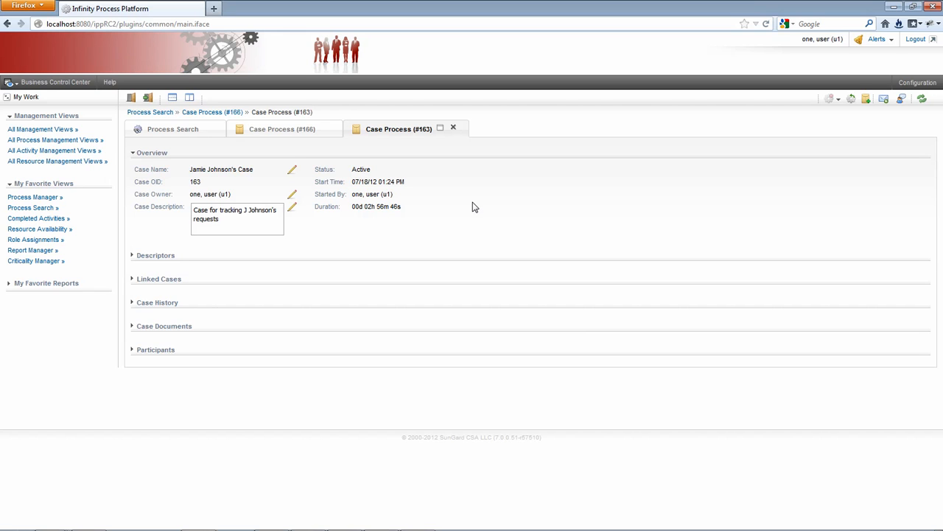
{"action": "left_click", "coordinate": [147, 305]}
{"action": "scroll", "coordinate": [273, 434], "scroll_direction": "down", "scroll_amount": 5}
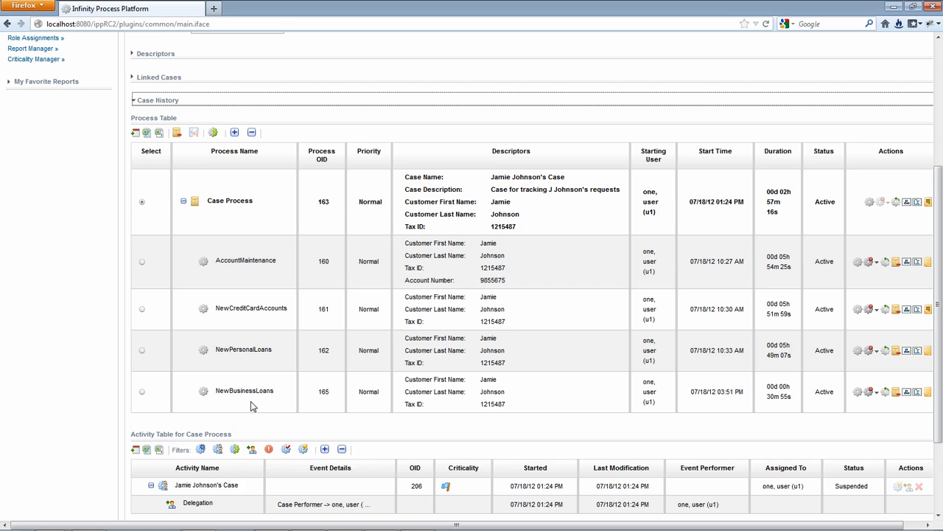
{"action": "scroll", "coordinate": [251, 405], "scroll_direction": "up", "scroll_amount": 5}
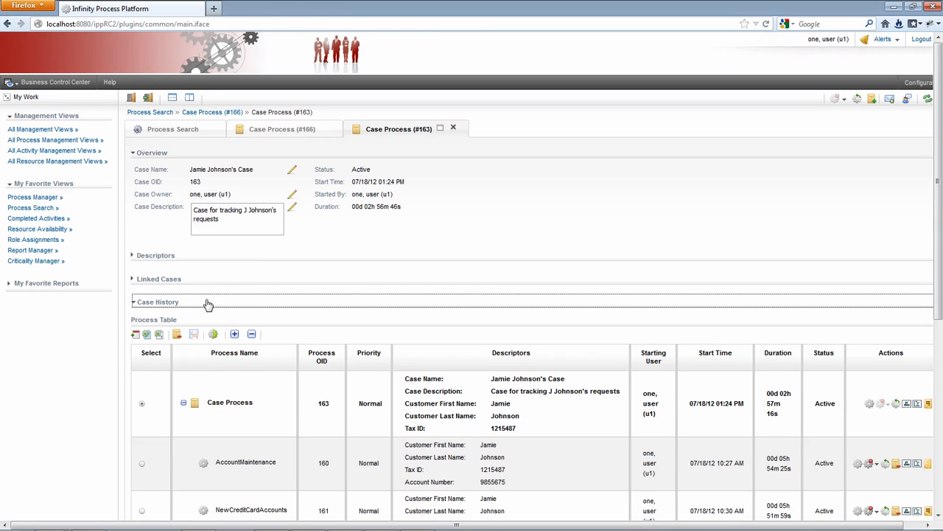
{"action": "left_click", "coordinate": [156, 282]}
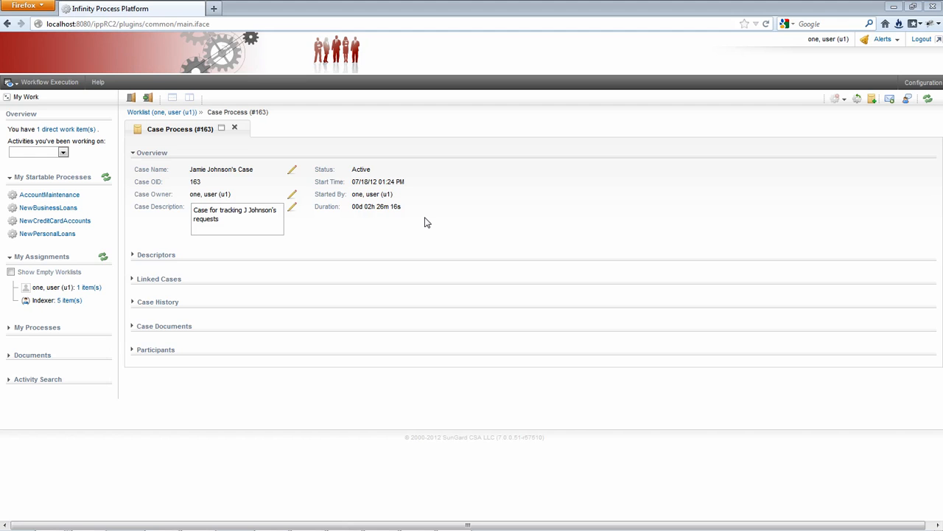
Step: Expand the Case History of Case Process #163 and review the processes it contains
{"action": "left_click", "coordinate": [157, 303]}
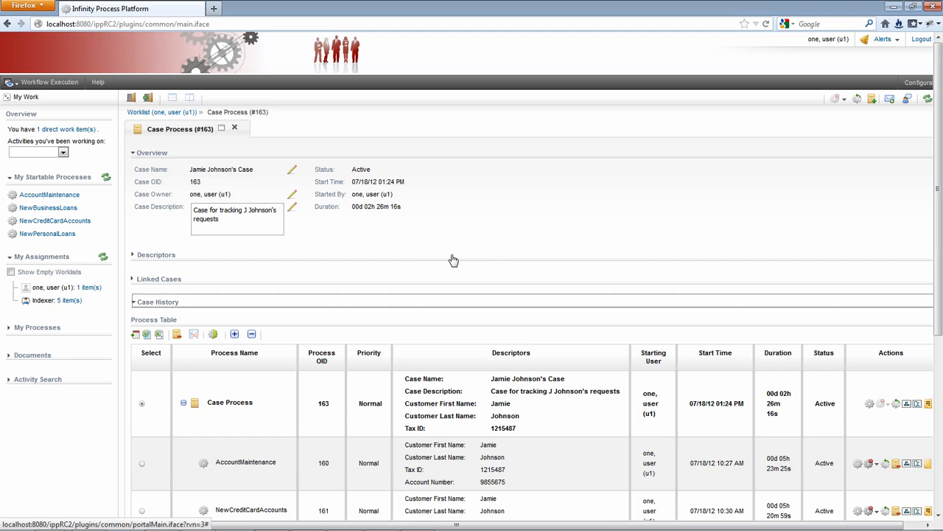
{"action": "scroll", "coordinate": [519, 237], "scroll_direction": "down", "scroll_amount": 1}
{"action": "scroll", "coordinate": [519, 236], "scroll_direction": "down", "scroll_amount": 2}
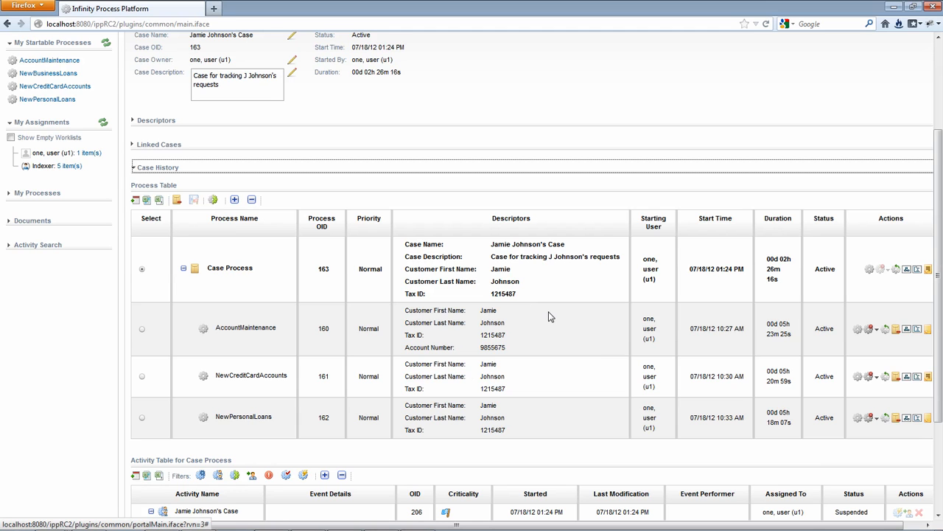
{"action": "scroll", "coordinate": [225, 337], "scroll_direction": "up", "scroll_amount": 4}
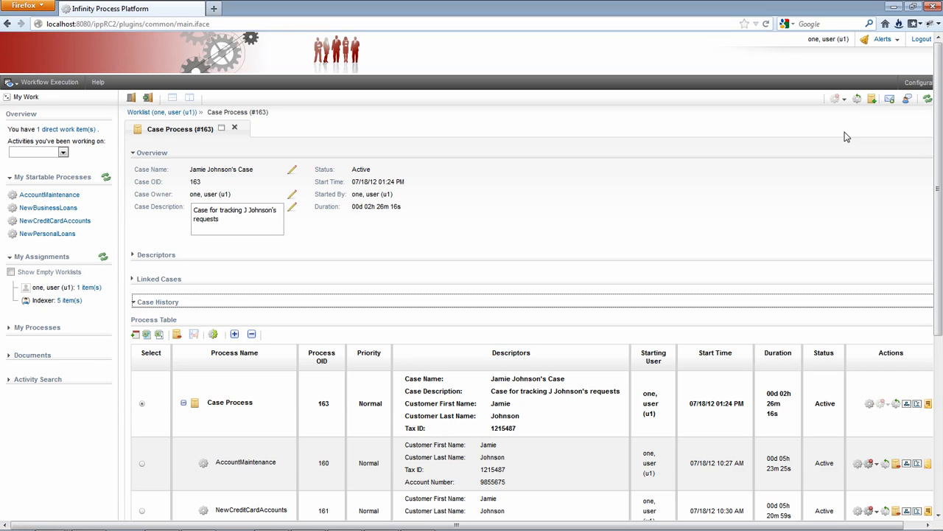
Step: Attach the NewBusinessLoans process to Case Process #163, choosing it from the active processes matching any key descriptor
{"action": "left_click", "coordinate": [870, 99]}
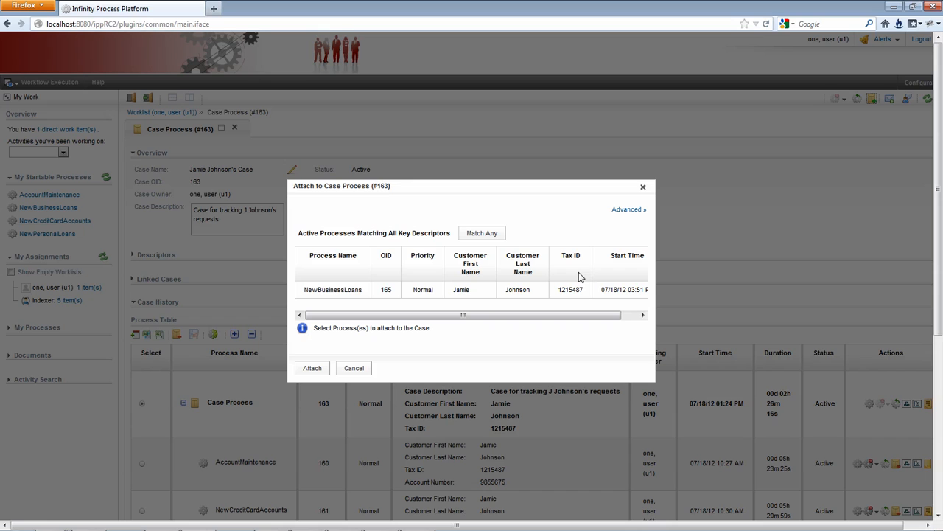
{"action": "left_click", "coordinate": [506, 238]}
{"action": "left_click", "coordinate": [625, 210]}
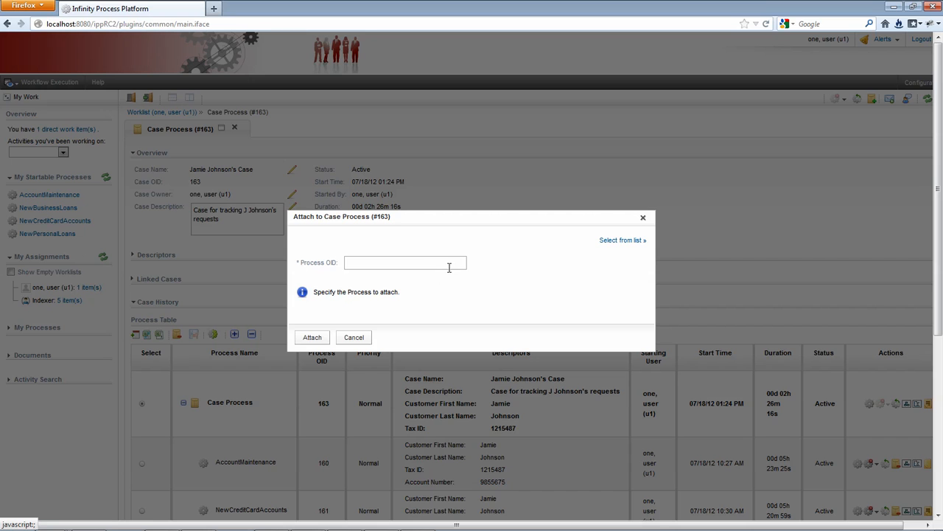
{"action": "left_click", "coordinate": [606, 243]}
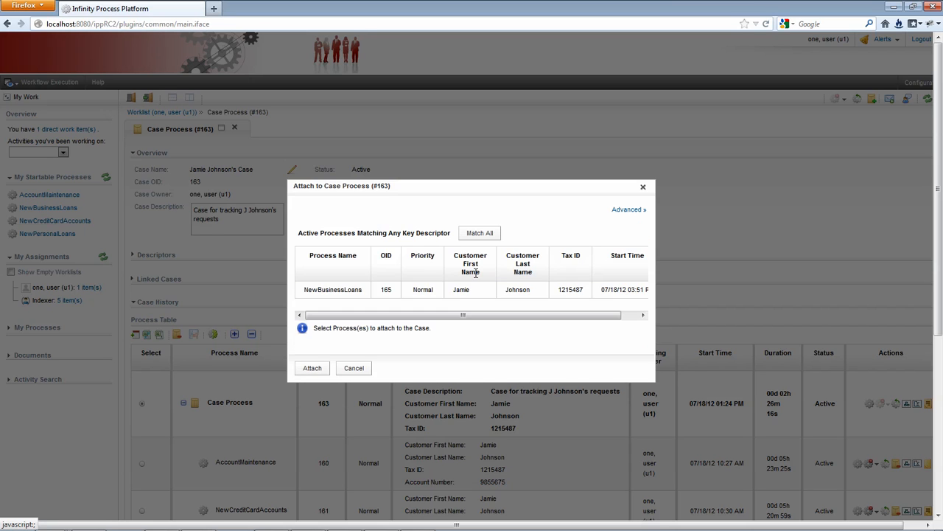
{"action": "left_click", "coordinate": [370, 294]}
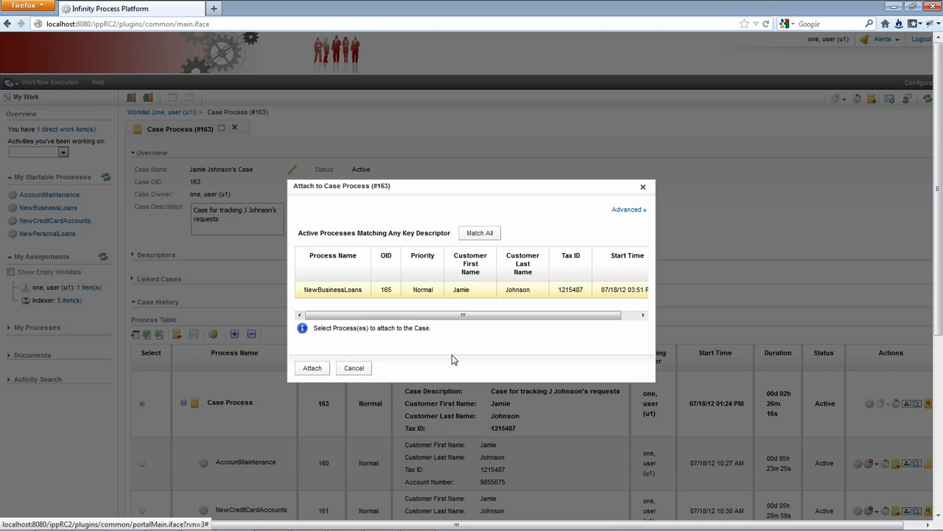
{"action": "left_click", "coordinate": [313, 368]}
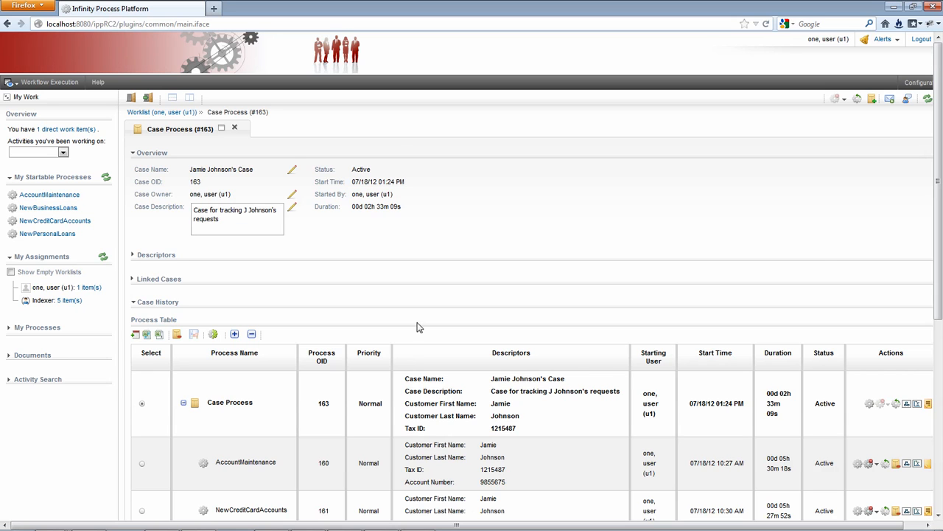
Step: Detach the NewBusinessLoans process from Case Process #163 in the Case History process table
{"action": "scroll", "coordinate": [940, 279], "scroll_direction": "down", "scroll_amount": 4}
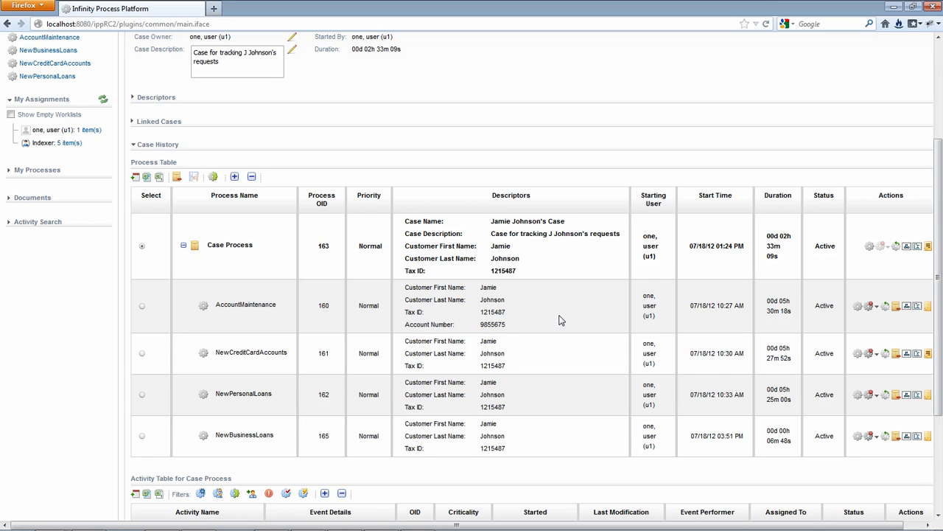
{"action": "left_click", "coordinate": [154, 437]}
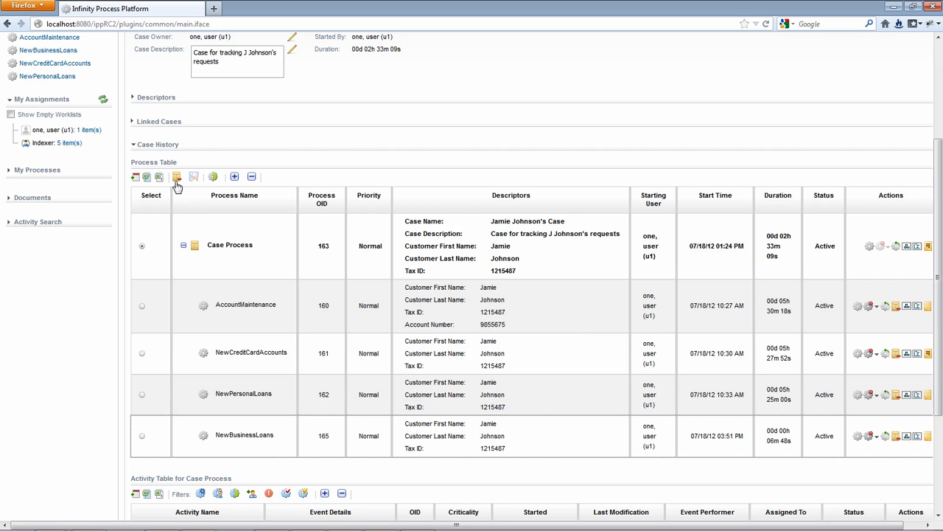
{"action": "left_click", "coordinate": [143, 438]}
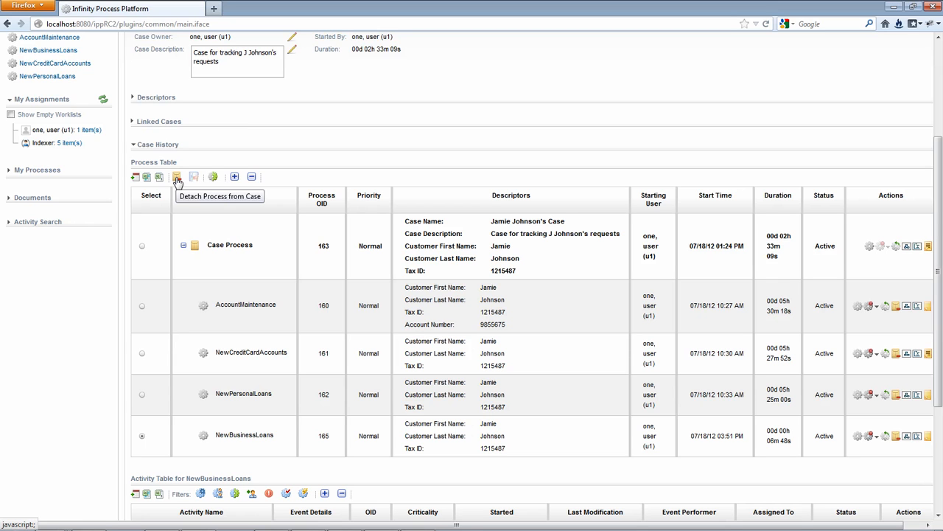
{"action": "left_click", "coordinate": [177, 182]}
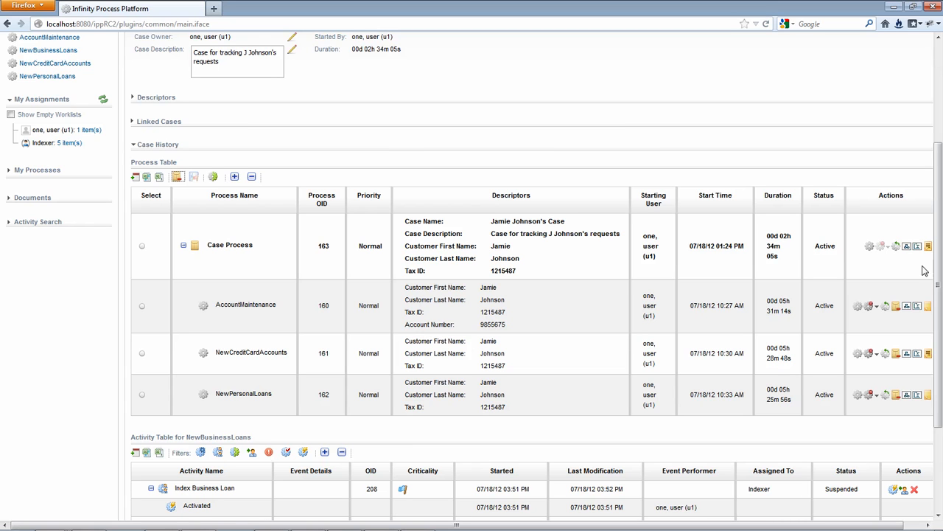
Step: Open the Index Business Loan activity from the Indexer worklist
{"action": "left_click_drag", "start_coordinate": [938, 295], "coordinate": [937, 202]}
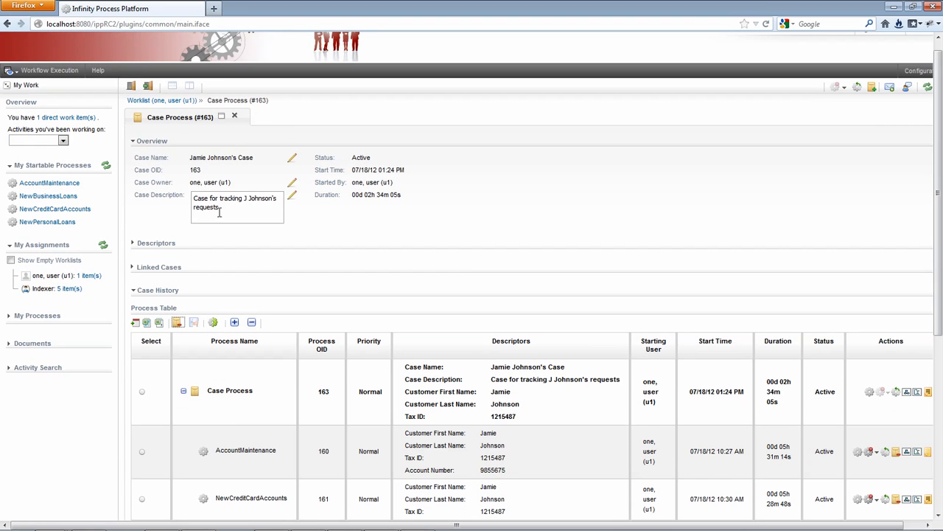
{"action": "left_click", "coordinate": [72, 288]}
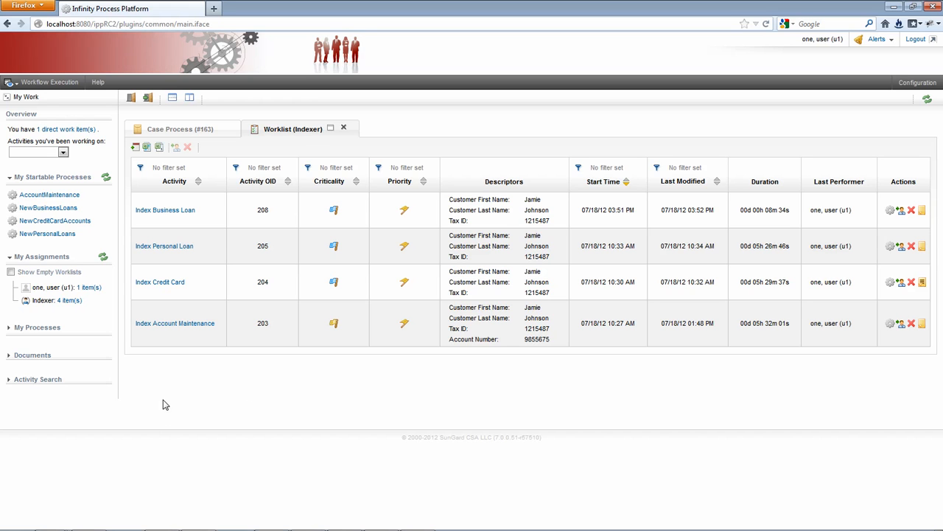
{"action": "left_click", "coordinate": [166, 212]}
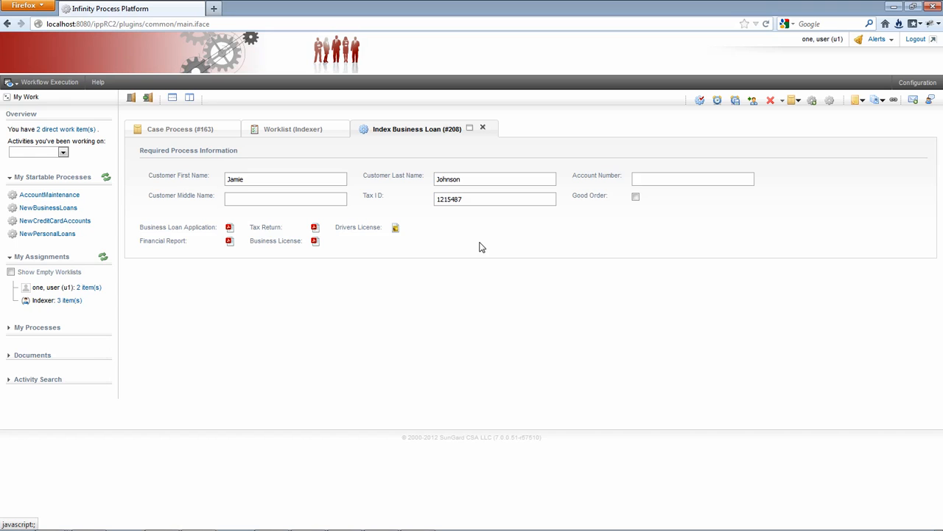
Step: Attach the activity's NewBusinessLoans process to Case Process #163 and open that case
{"action": "left_click", "coordinate": [799, 105]}
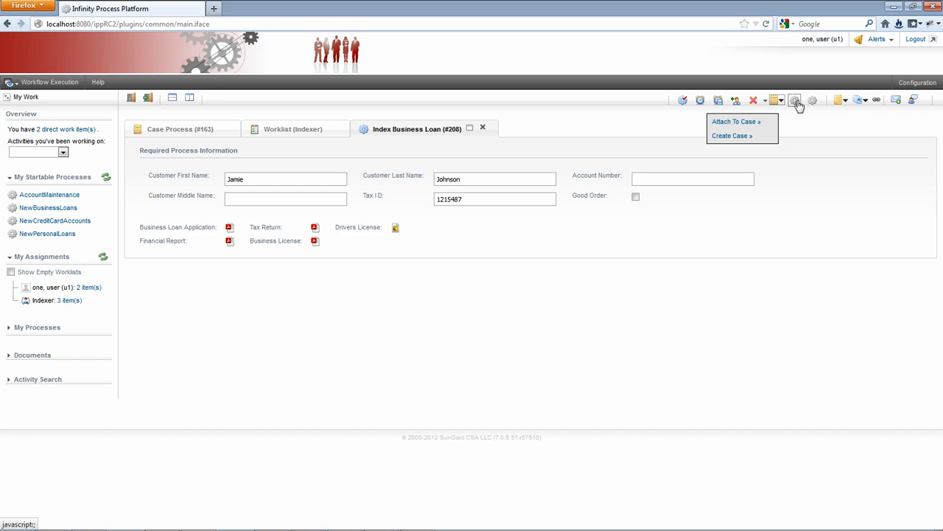
{"action": "left_click", "coordinate": [746, 124]}
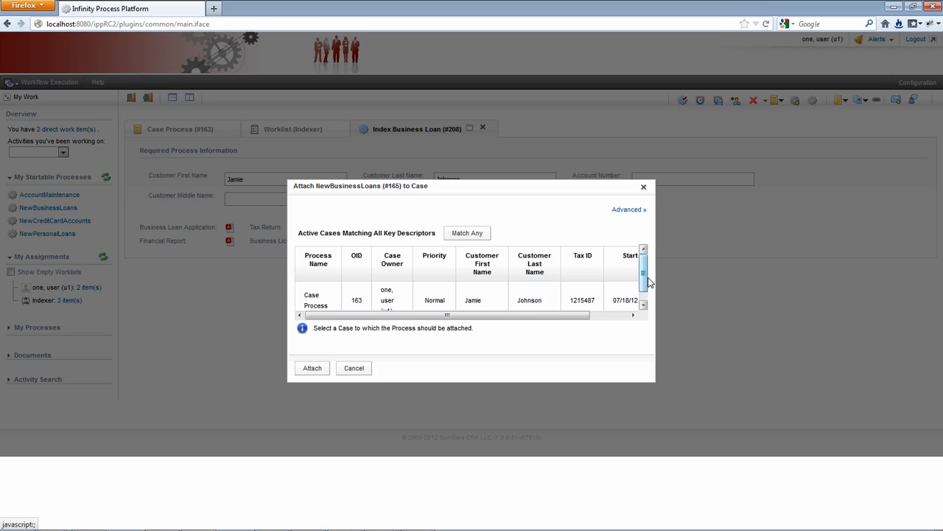
{"action": "left_click_drag", "start_coordinate": [643, 284], "coordinate": [644, 295]}
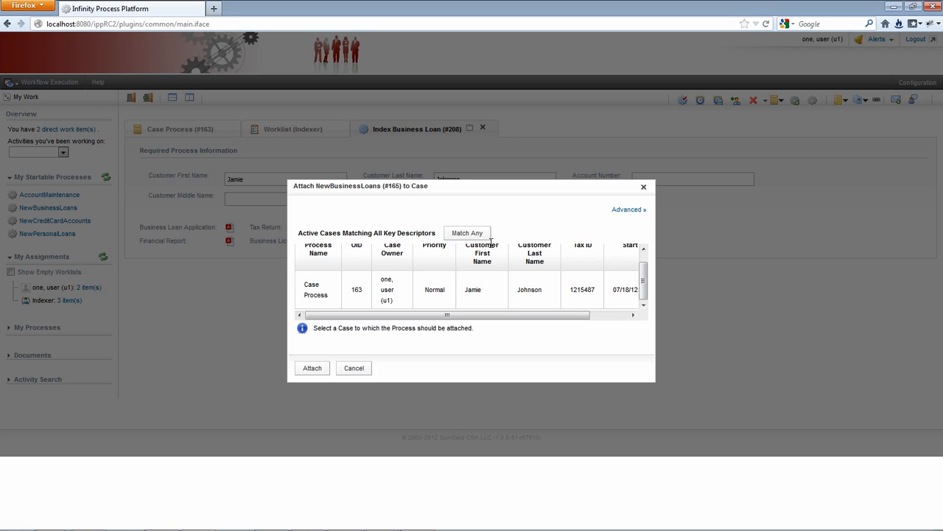
{"action": "left_click", "coordinate": [335, 295]}
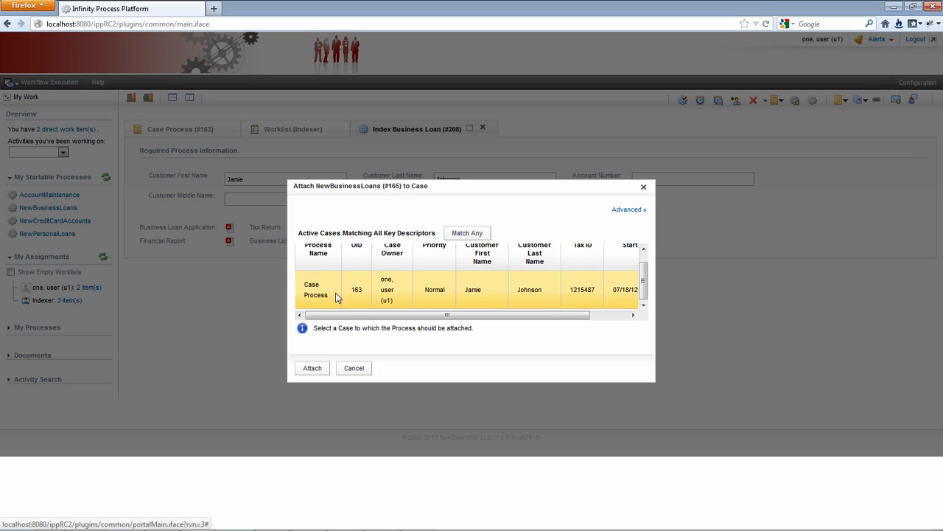
{"action": "left_click", "coordinate": [320, 367]}
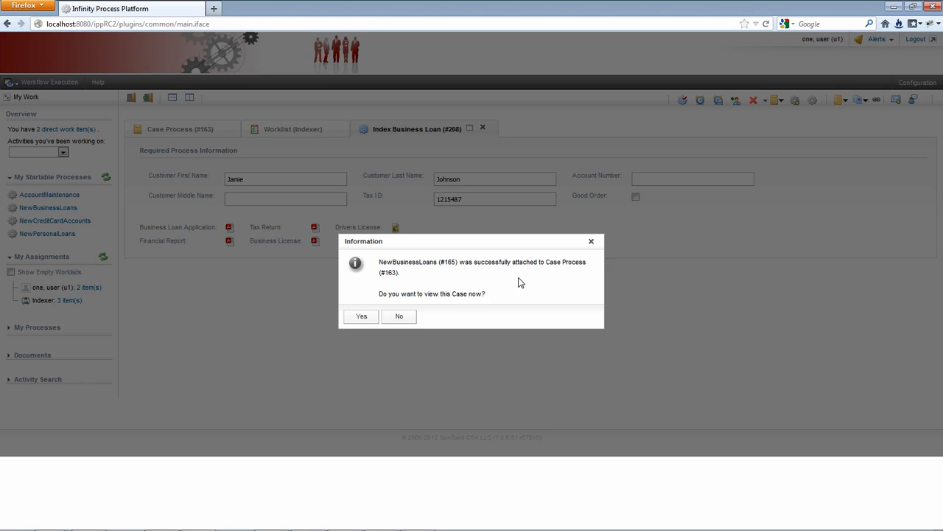
{"action": "left_click", "coordinate": [361, 315]}
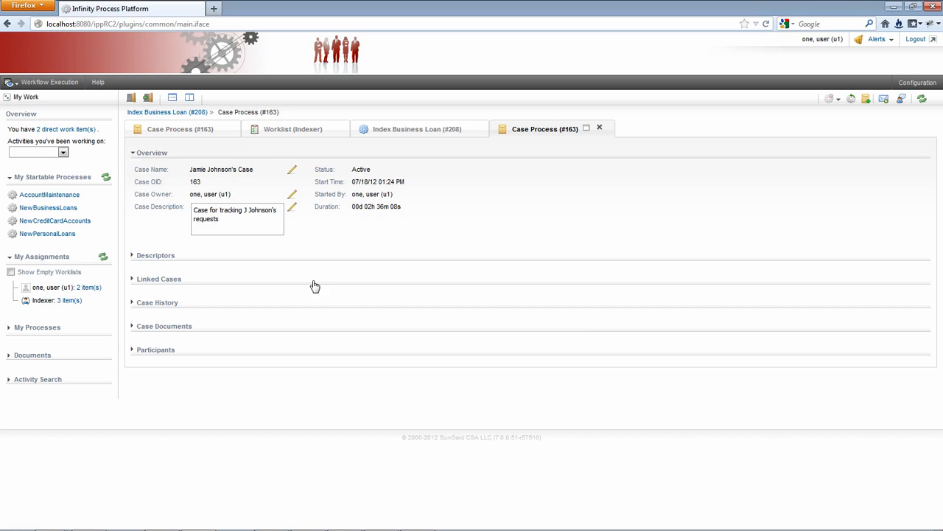
Step: Expand the reopened case's Case History and detach the NewBusinessLoans process from the case
{"action": "left_click", "coordinate": [151, 305]}
{"action": "scroll", "coordinate": [362, 322], "scroll_direction": "down", "scroll_amount": 5}
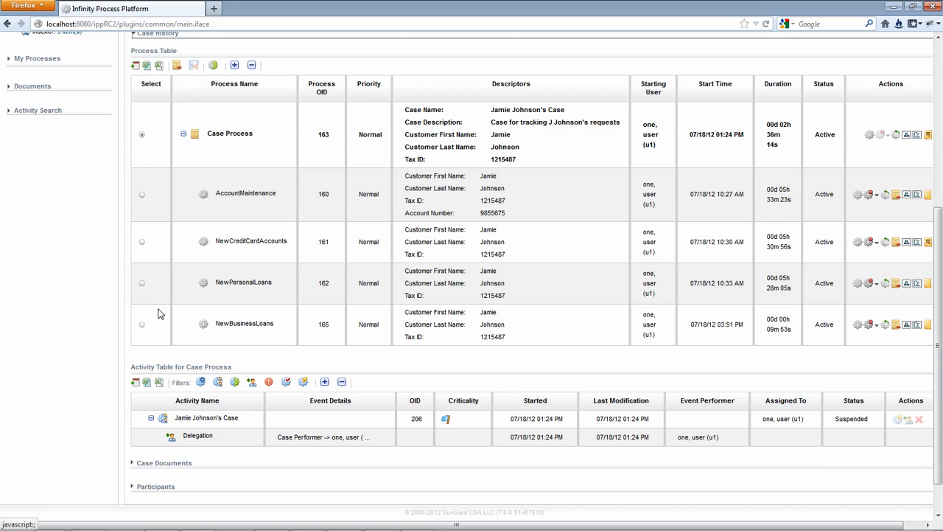
{"action": "left_click", "coordinate": [143, 326]}
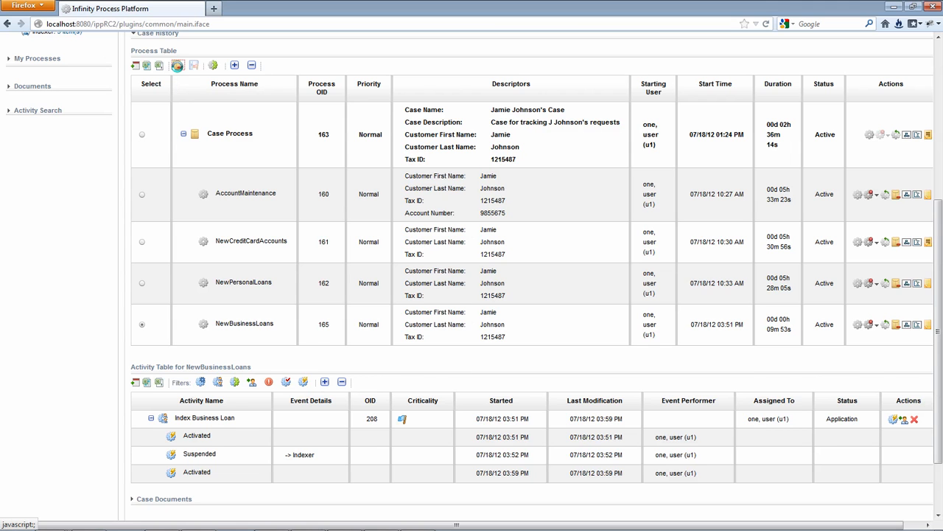
{"action": "left_click", "coordinate": [177, 65]}
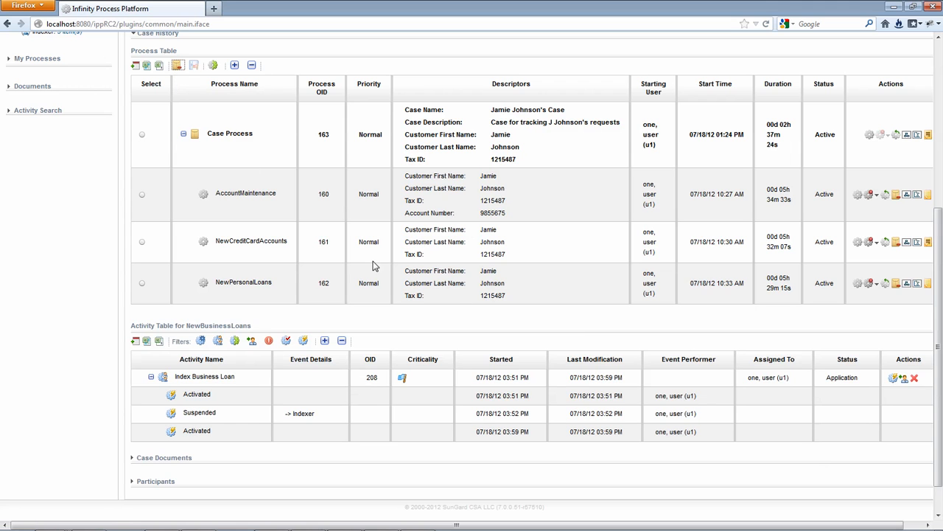